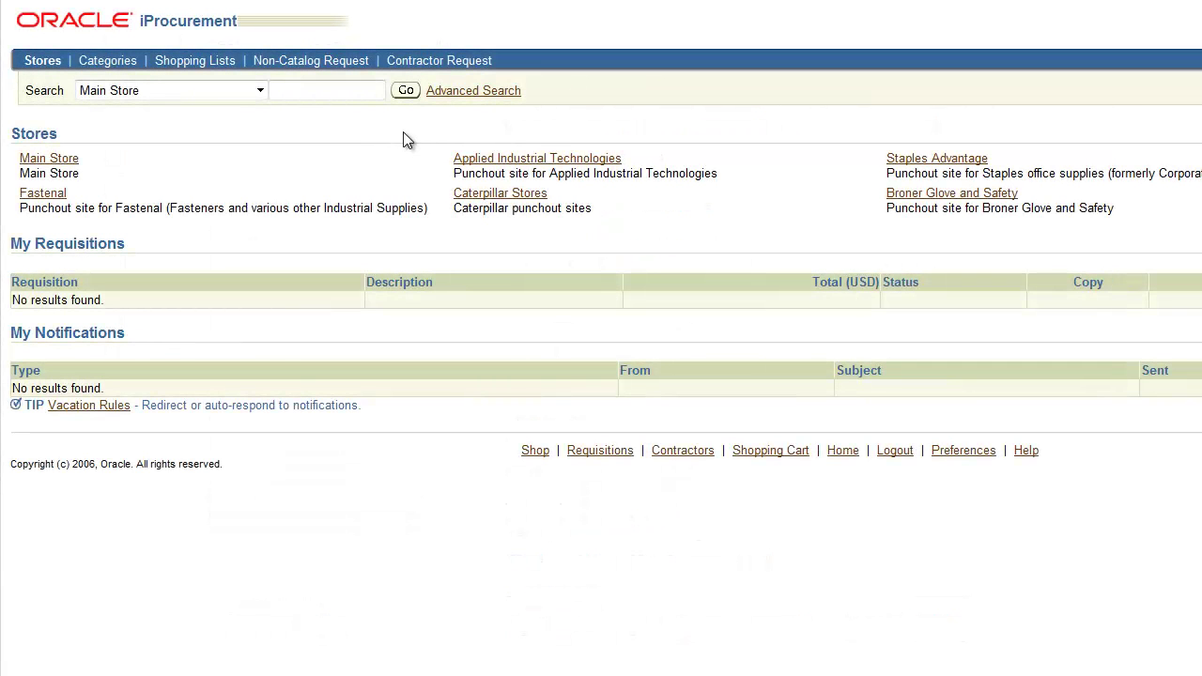
Open the Non-Catalog Request form, keeping Item Type as Goods billed by quantity.
{"action": "left_click", "coordinate": [342, 62]}
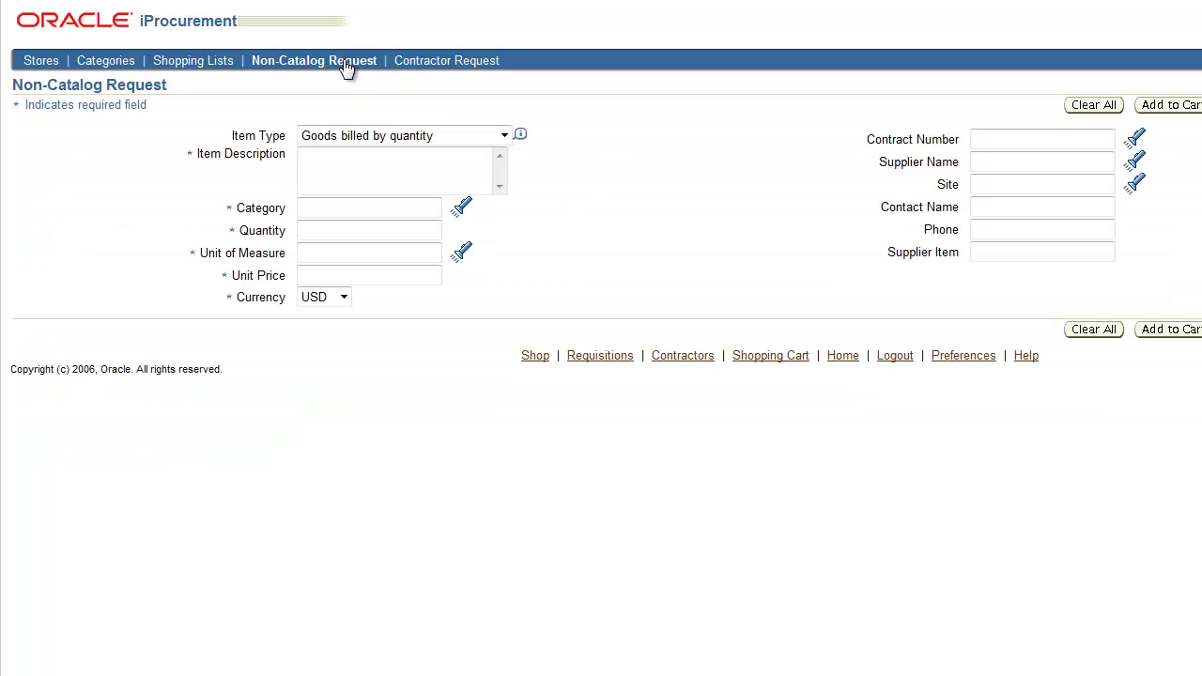
{"action": "left_click", "coordinate": [504, 137]}
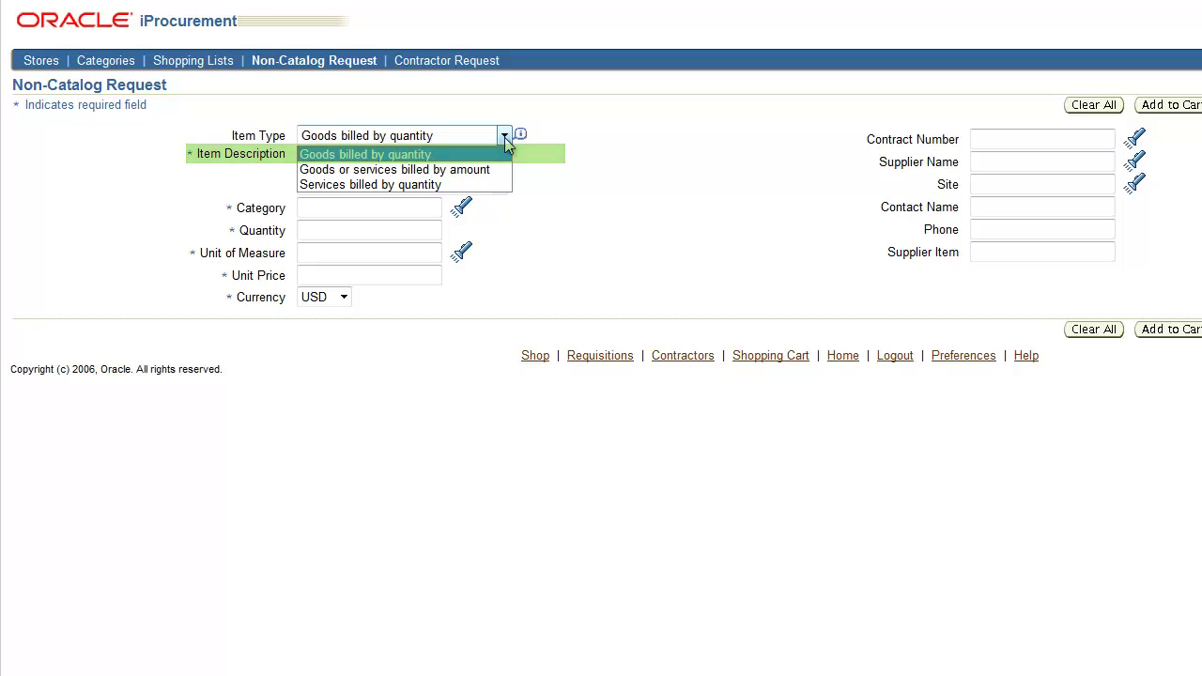
{"action": "left_click", "coordinate": [504, 137]}
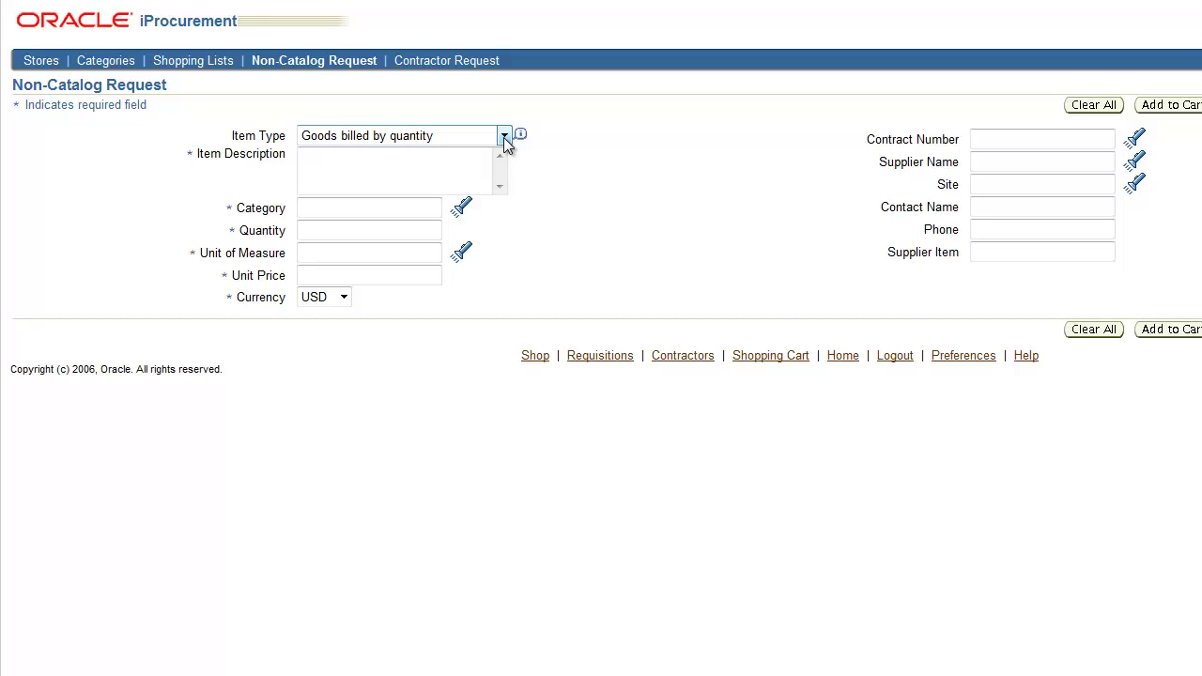
{"action": "left_click", "coordinate": [438, 153]}
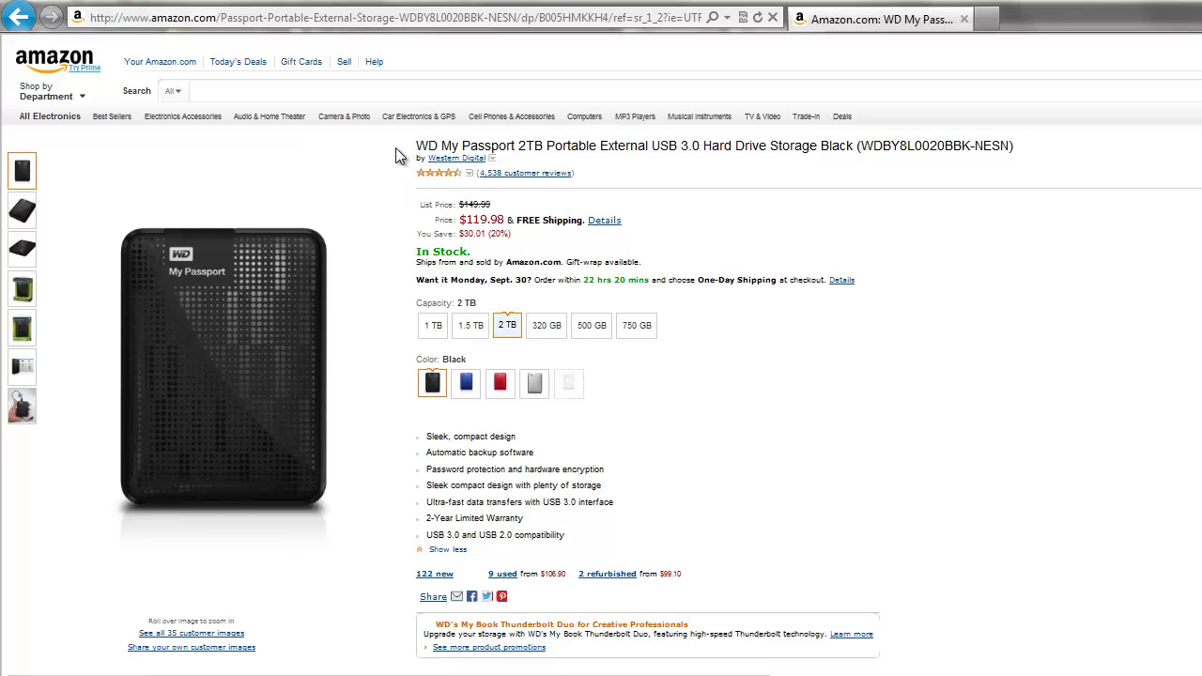
Select the full WD My Passport 2TB product title on the Amazon page for copying.
{"action": "triple_click", "coordinate": [420, 146]}
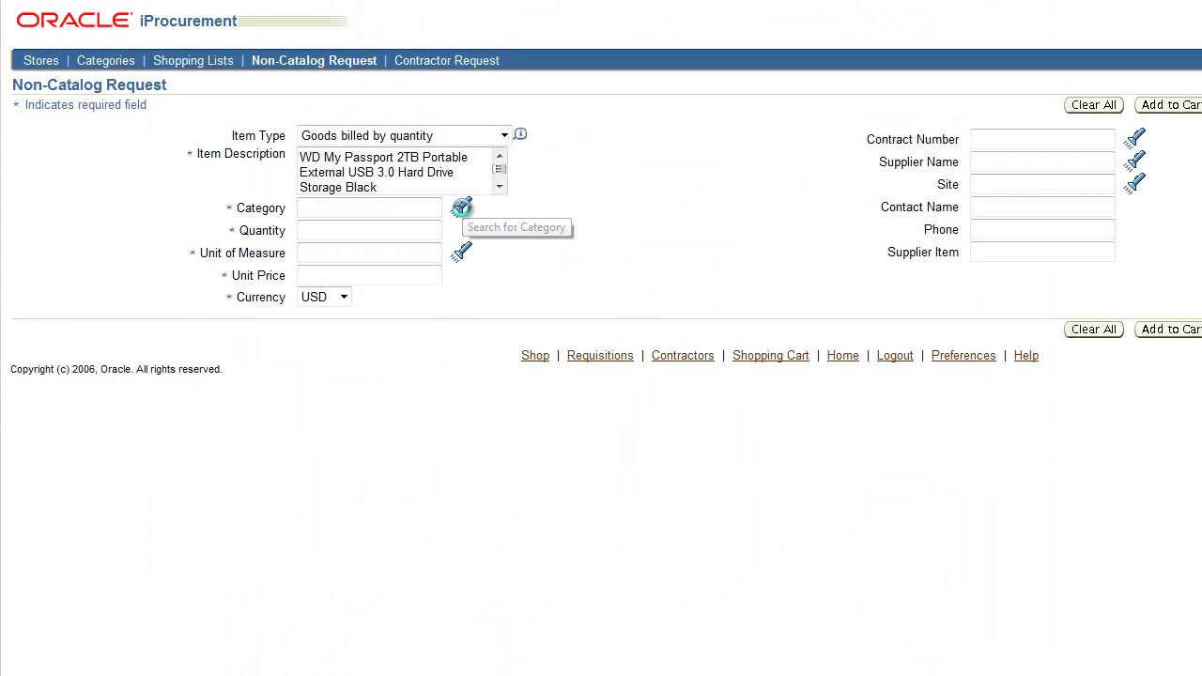
Search all categories with the % wildcard and set Category to COMPUTERS.HARDWARE.
{"action": "left_click", "coordinate": [461, 208]}
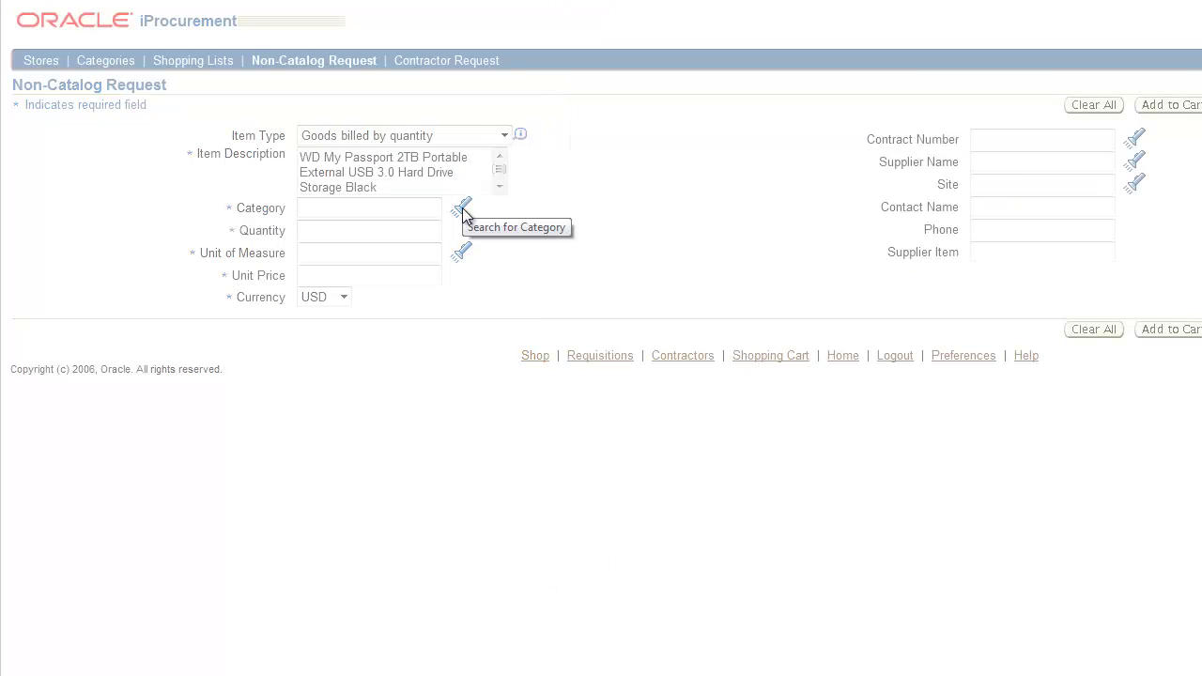
{"action": "left_click", "coordinate": [461, 208]}
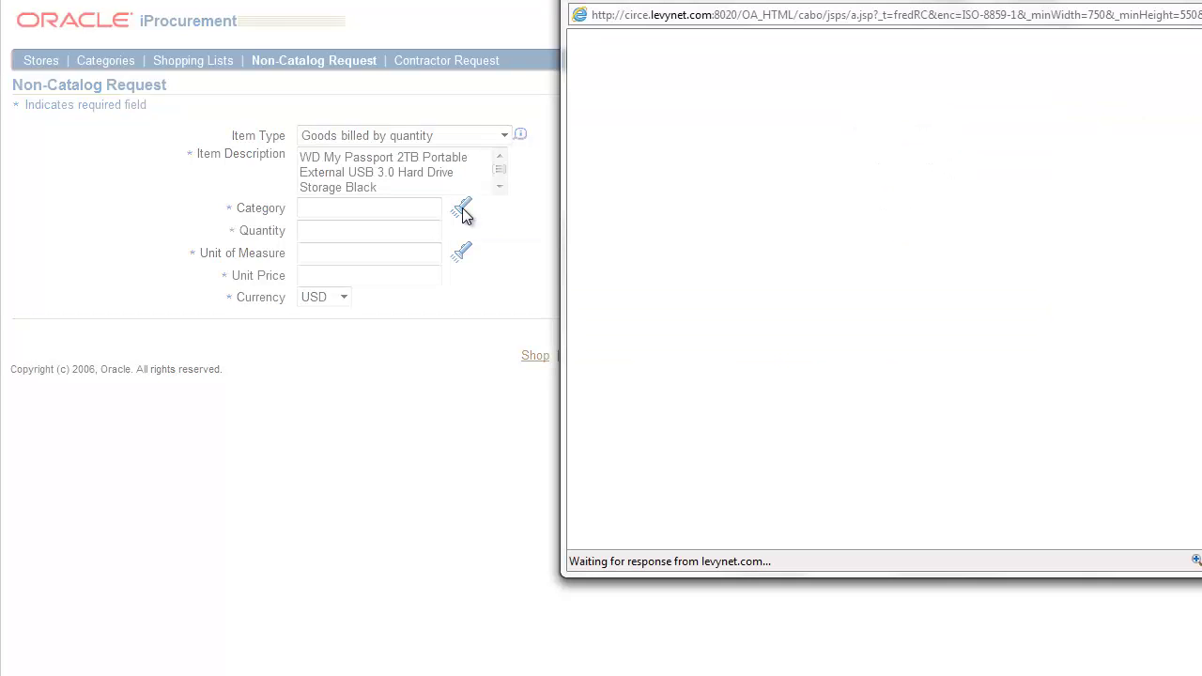
{"action": "left_click", "coordinate": [749, 125]}
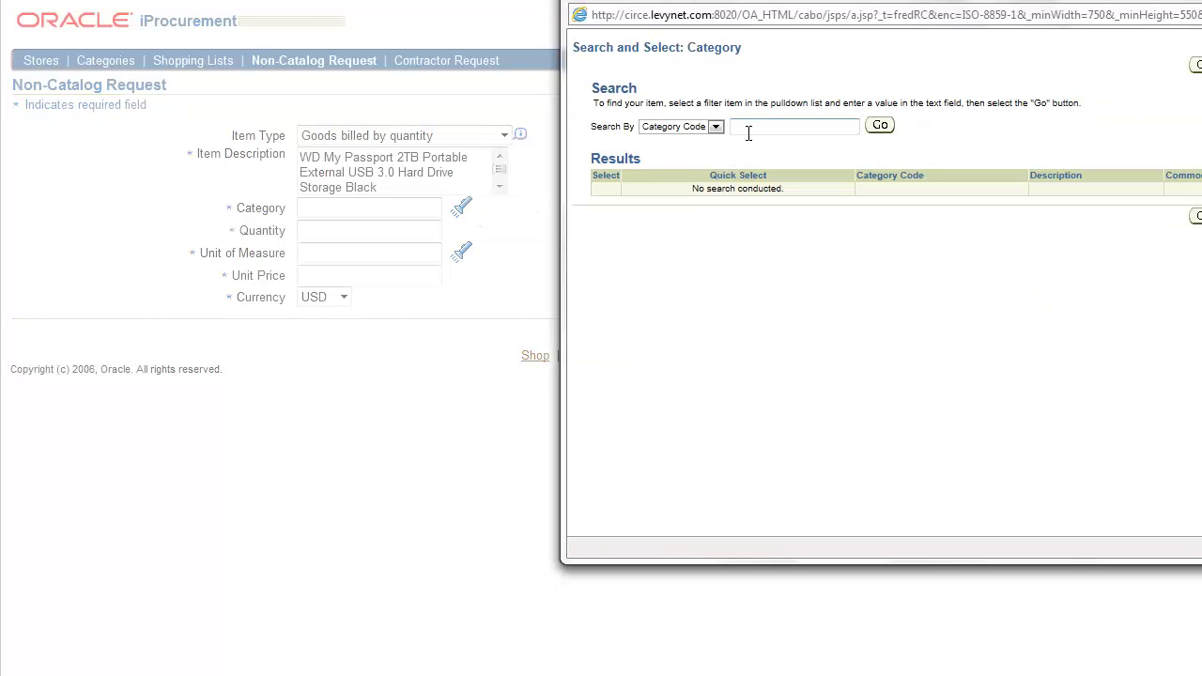
{"action": "type", "text": "%"}
{"action": "left_click", "coordinate": [879, 125]}
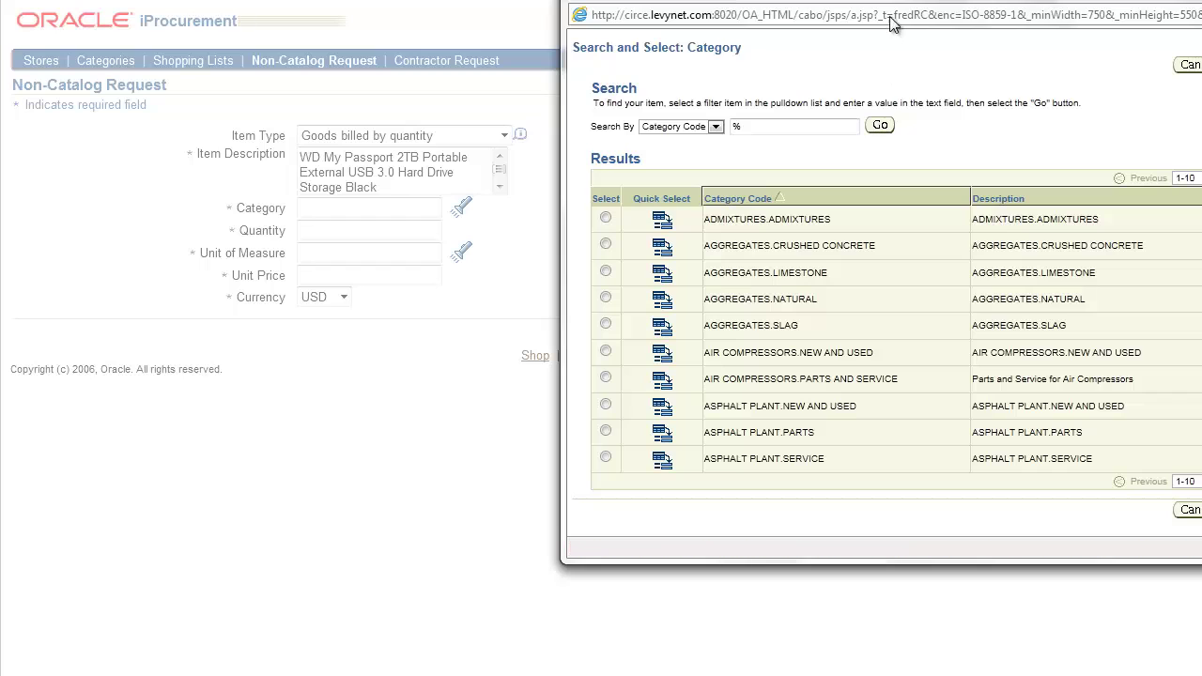
{"action": "left_click_drag", "start_coordinate": [892, 4], "coordinate": [770, 30]}
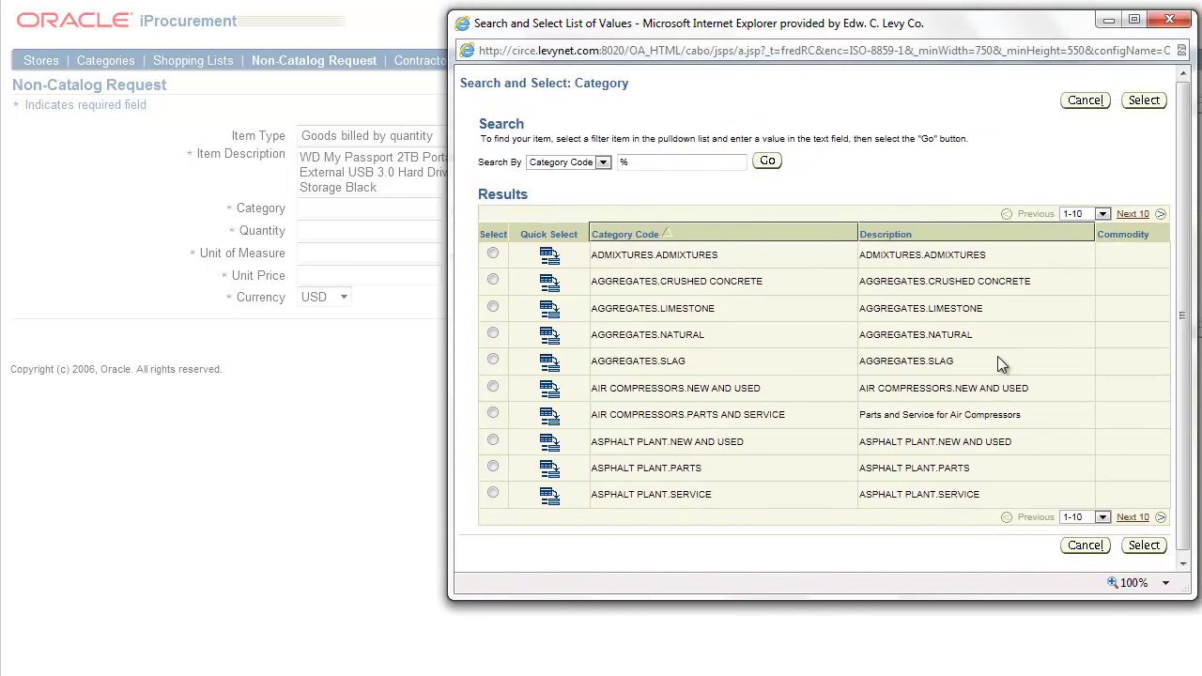
{"action": "left_click", "coordinate": [1126, 520]}
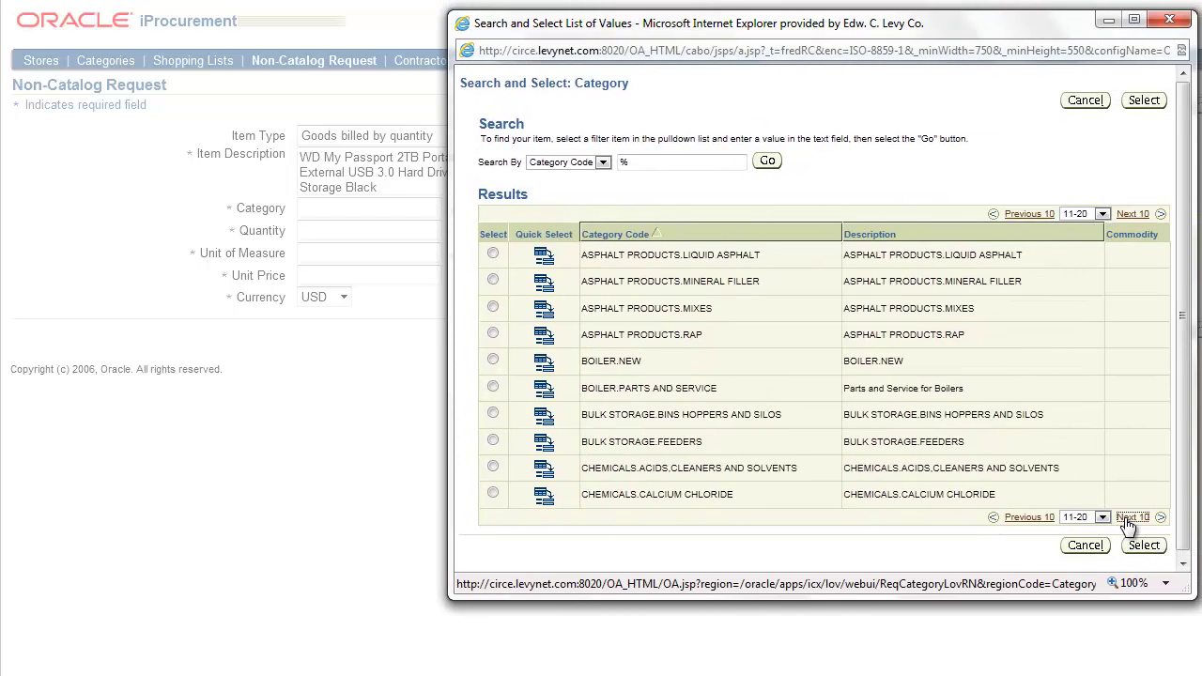
{"action": "left_click", "coordinate": [1126, 521]}
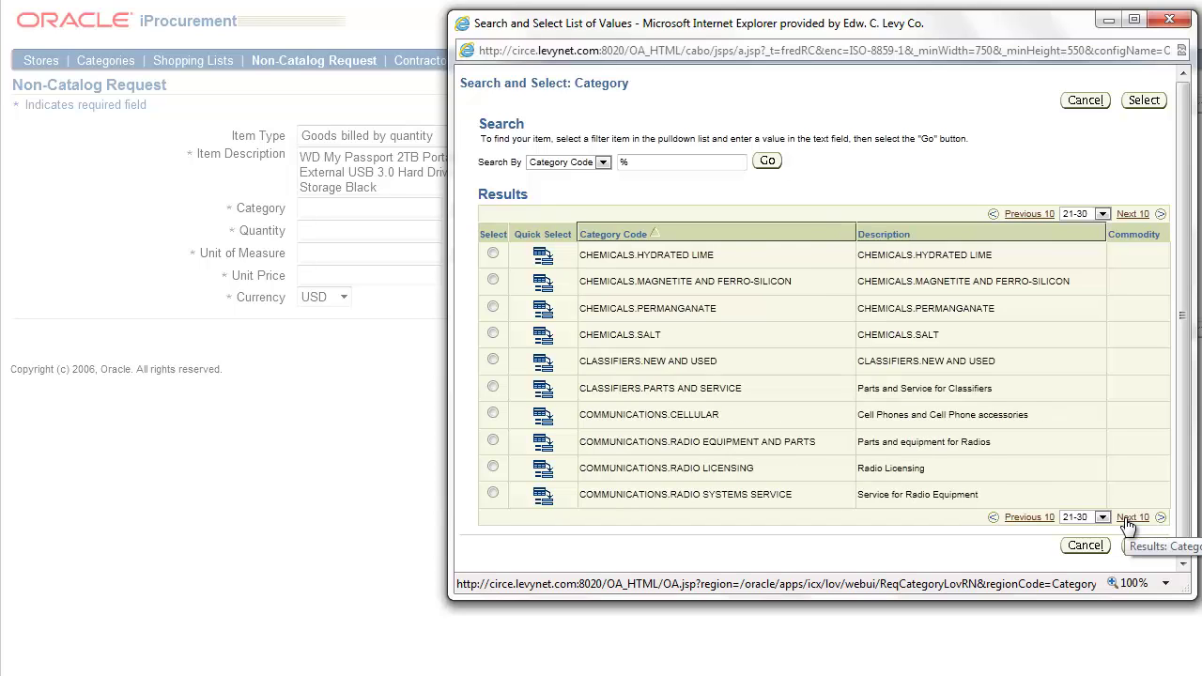
{"action": "left_click", "coordinate": [1126, 521]}
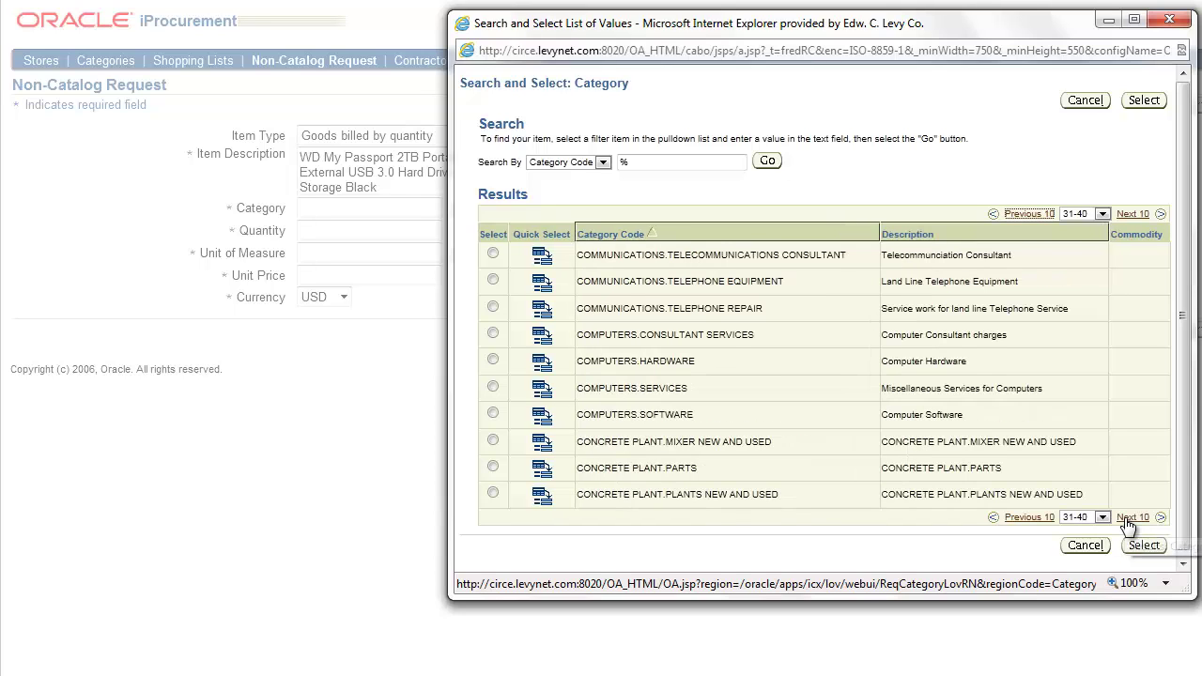
{"action": "left_click", "coordinate": [492, 359]}
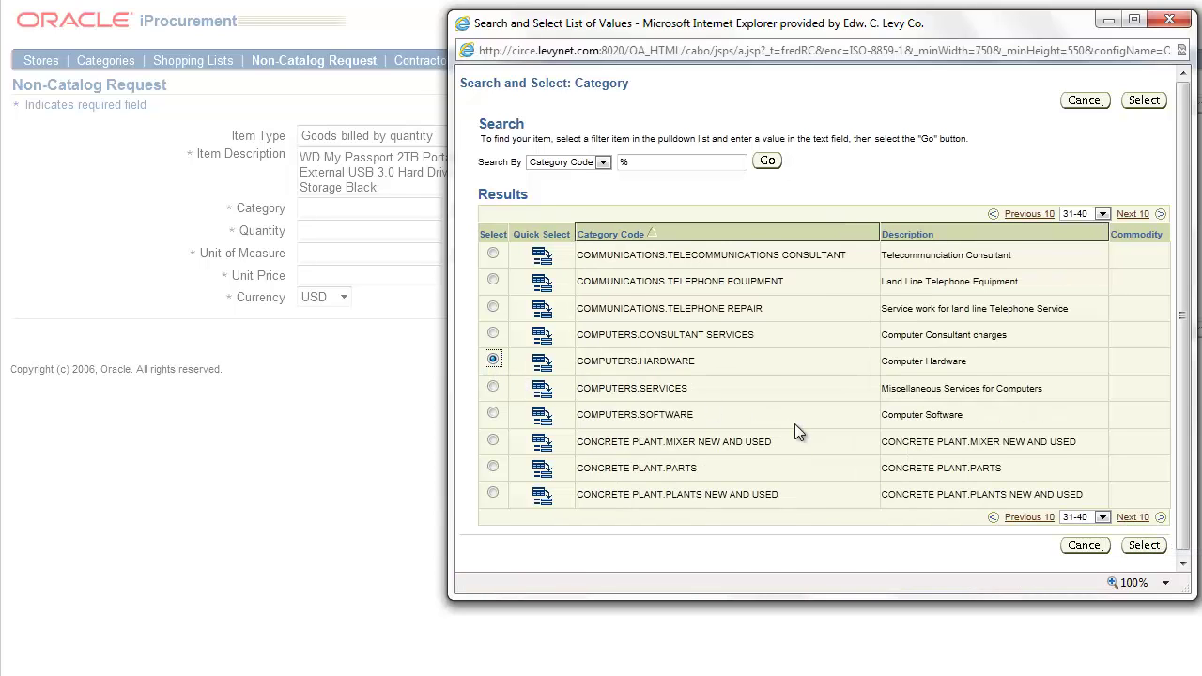
{"action": "left_click", "coordinate": [1144, 548]}
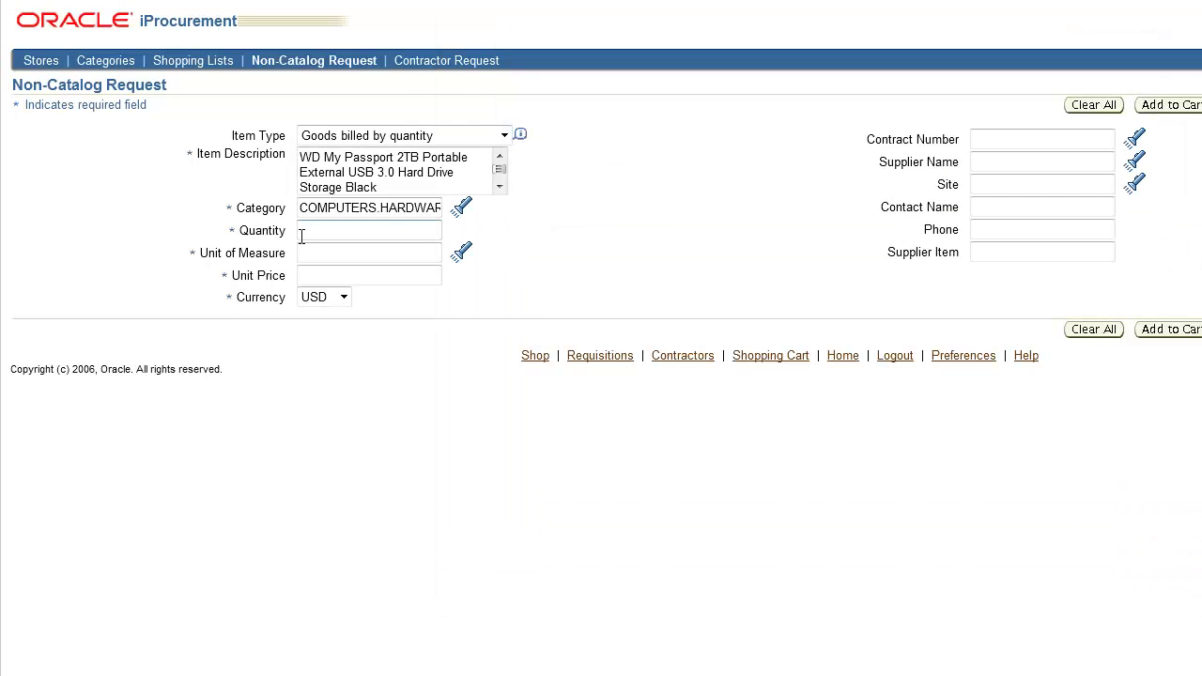
Enter 1 as the request Quantity.
{"action": "type", "text": "1"}
{"action": "left_click", "coordinate": [307, 254]}
{"action": "left_click", "coordinate": [307, 255]}
Set Unit of Measure to EA, found by a % search in the lookup list.
{"action": "left_click", "coordinate": [460, 252]}
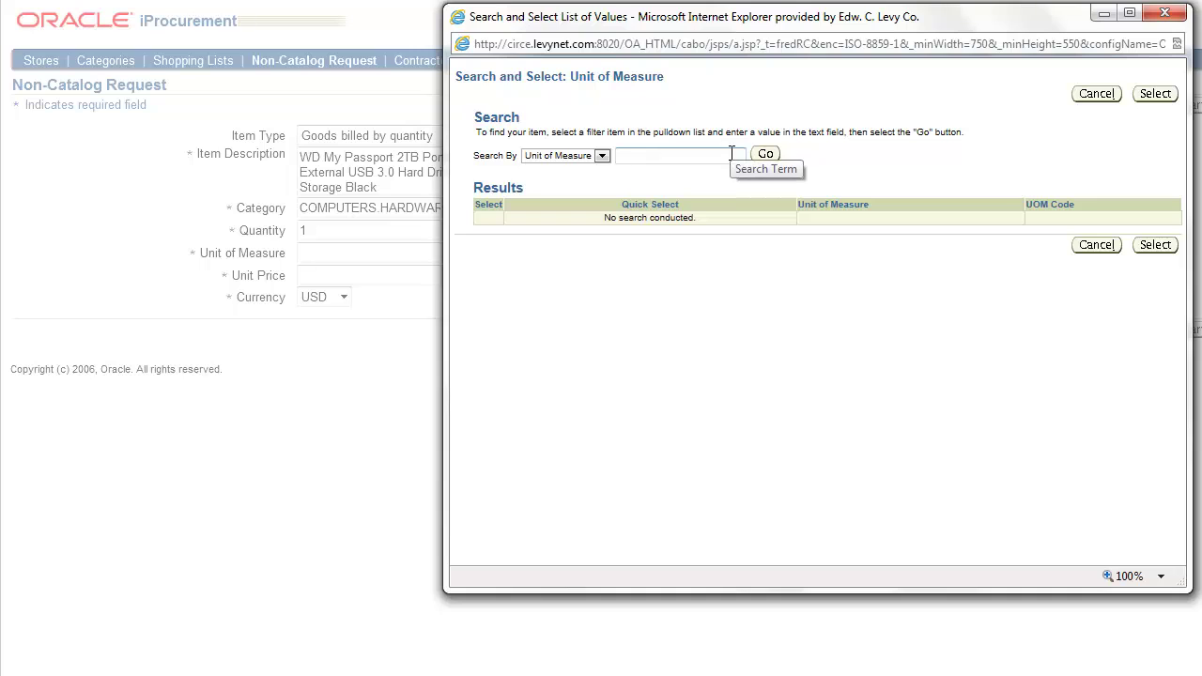
{"action": "type", "text": "%"}
{"action": "left_click", "coordinate": [766, 155]}
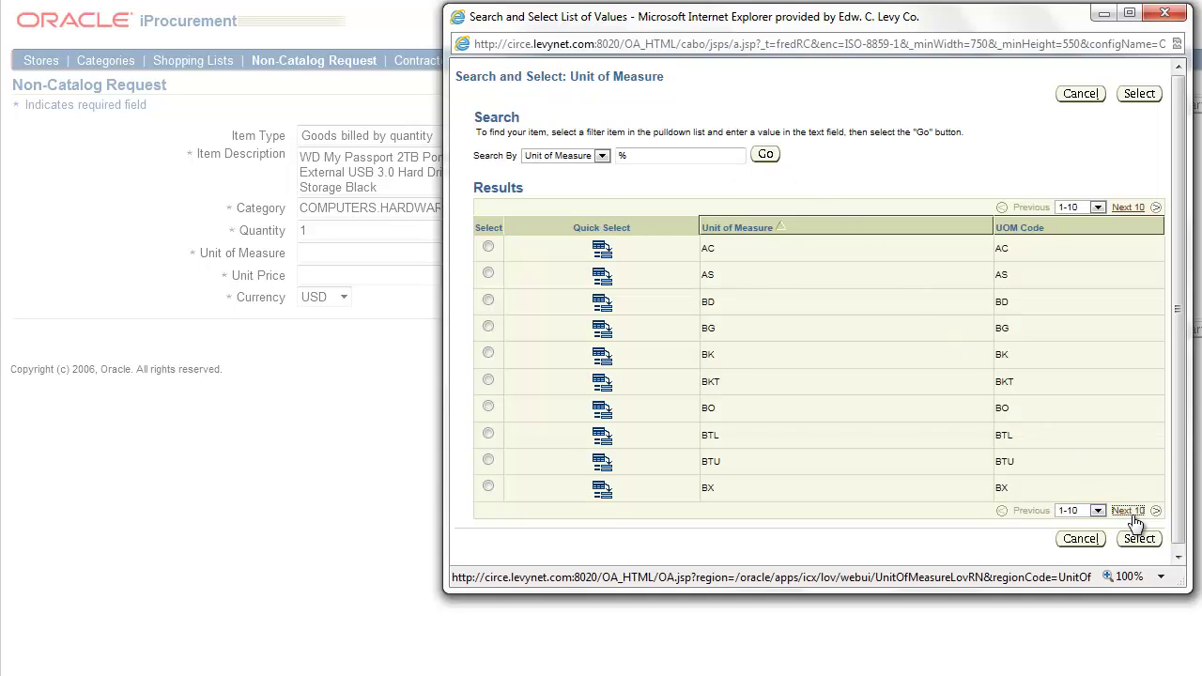
{"action": "left_click", "coordinate": [1130, 512]}
{"action": "left_click", "coordinate": [1129, 512]}
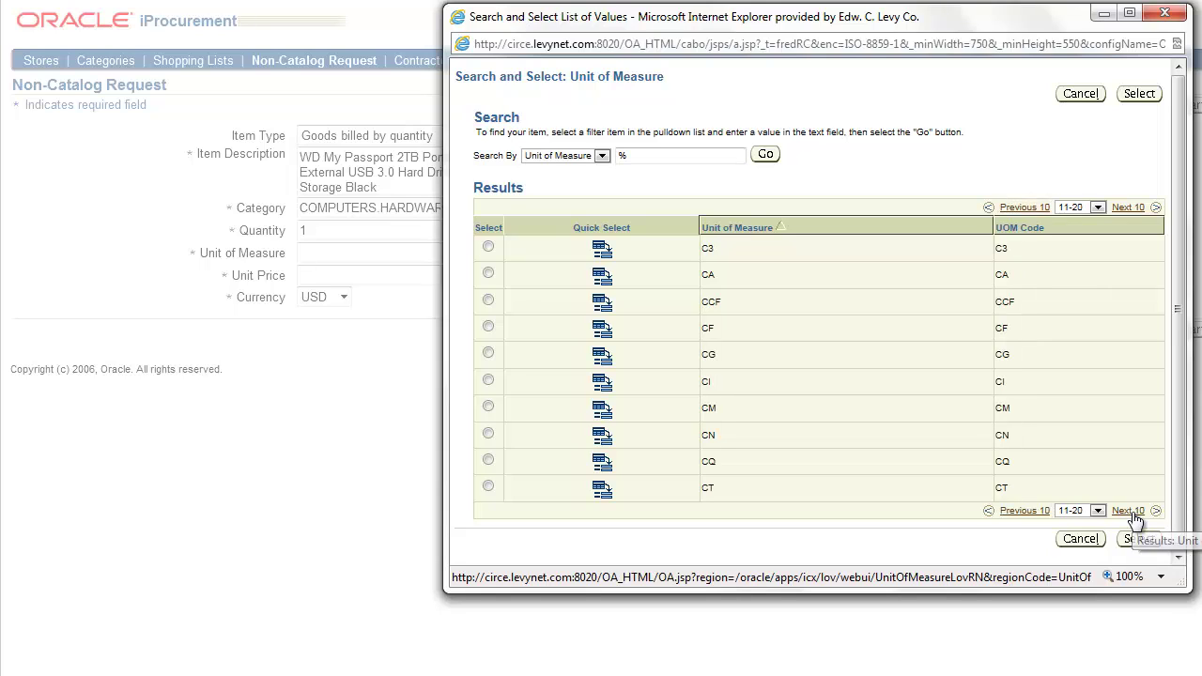
{"action": "left_click", "coordinate": [488, 434]}
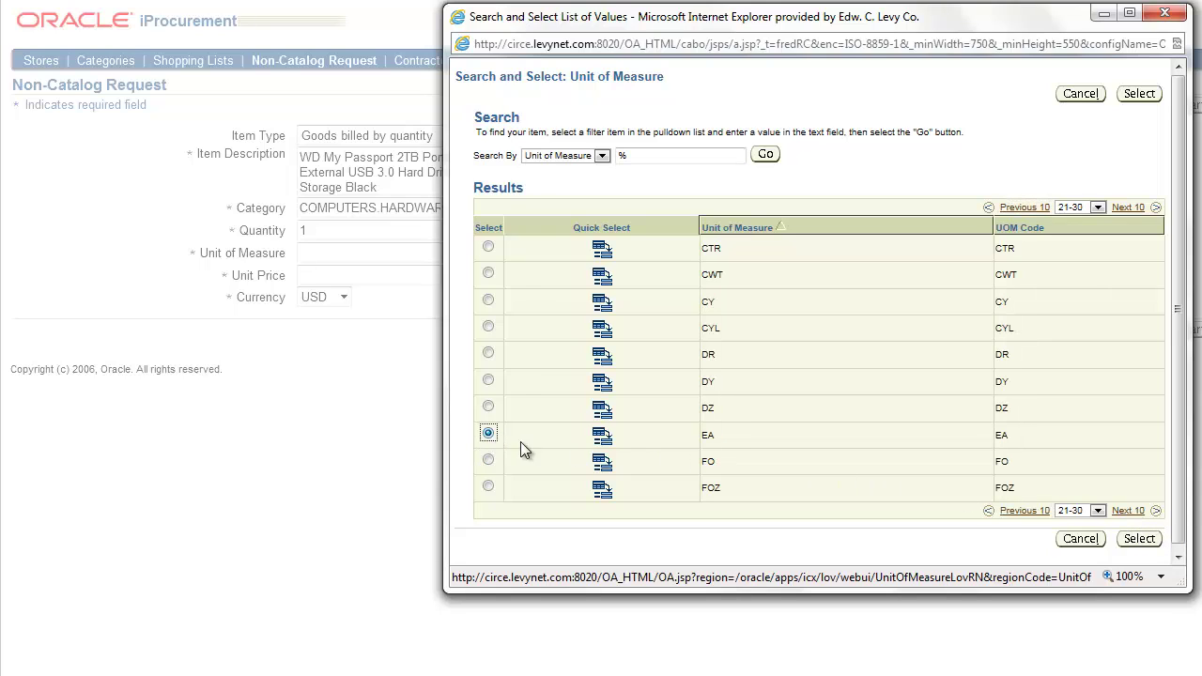
{"action": "left_click", "coordinate": [1139, 538]}
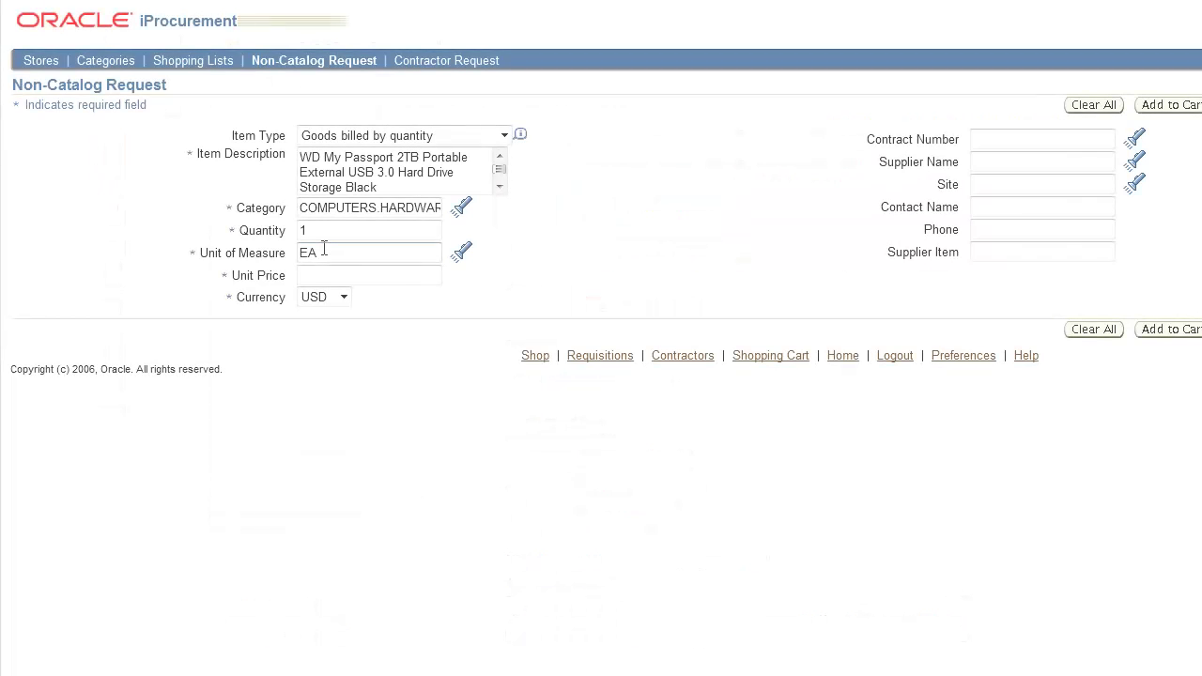
Enter 119.98 as the Unit Price.
{"action": "left_click", "coordinate": [320, 275]}
{"action": "type", "text": "1"}
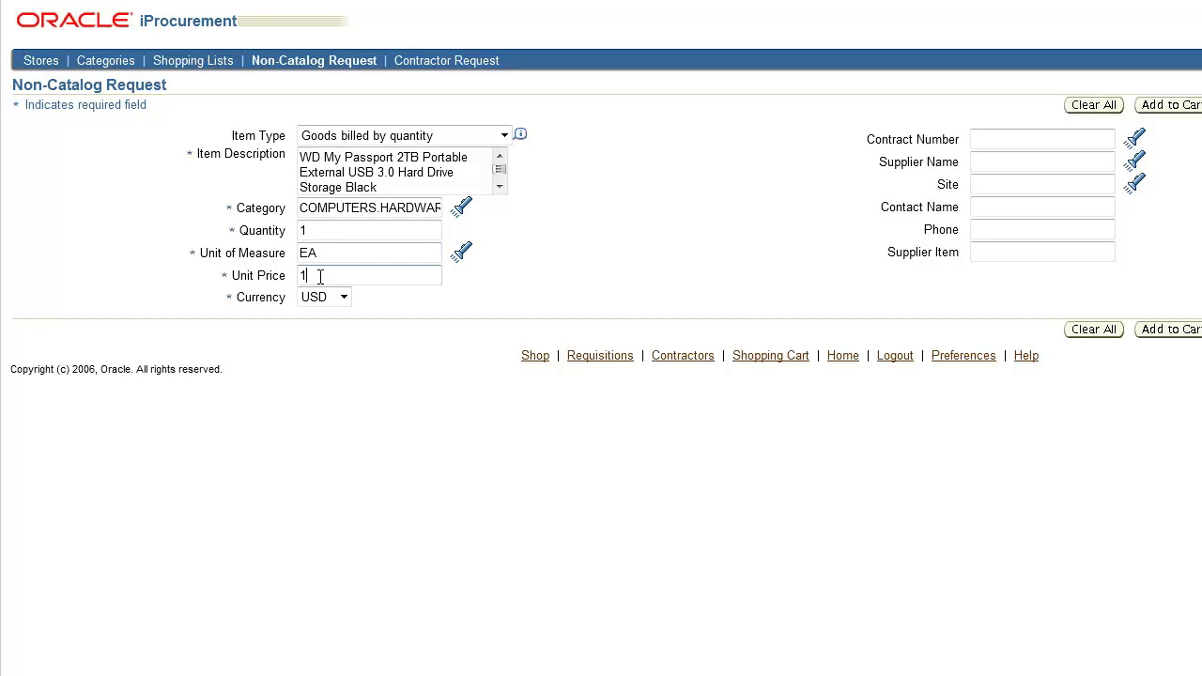
{"action": "type", "text": "19.98"}
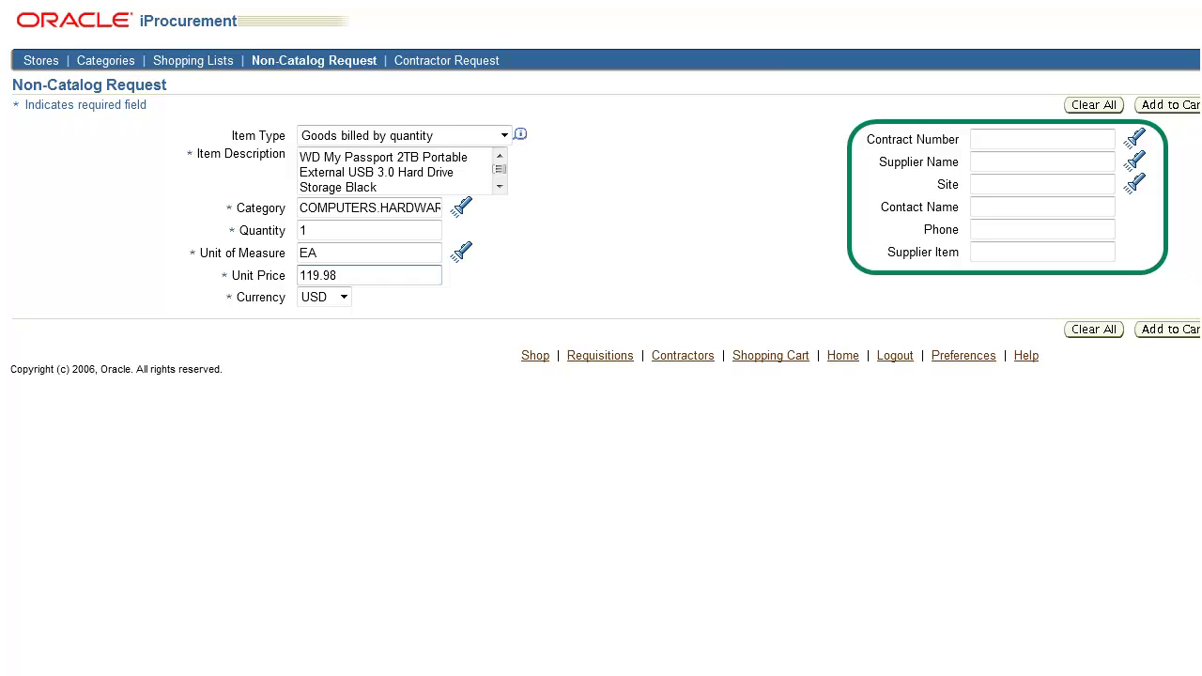
Search suppliers for 'amazon' and select Amazon.com LLC as the request's supplier.
{"action": "left_click", "coordinate": [1133, 165]}
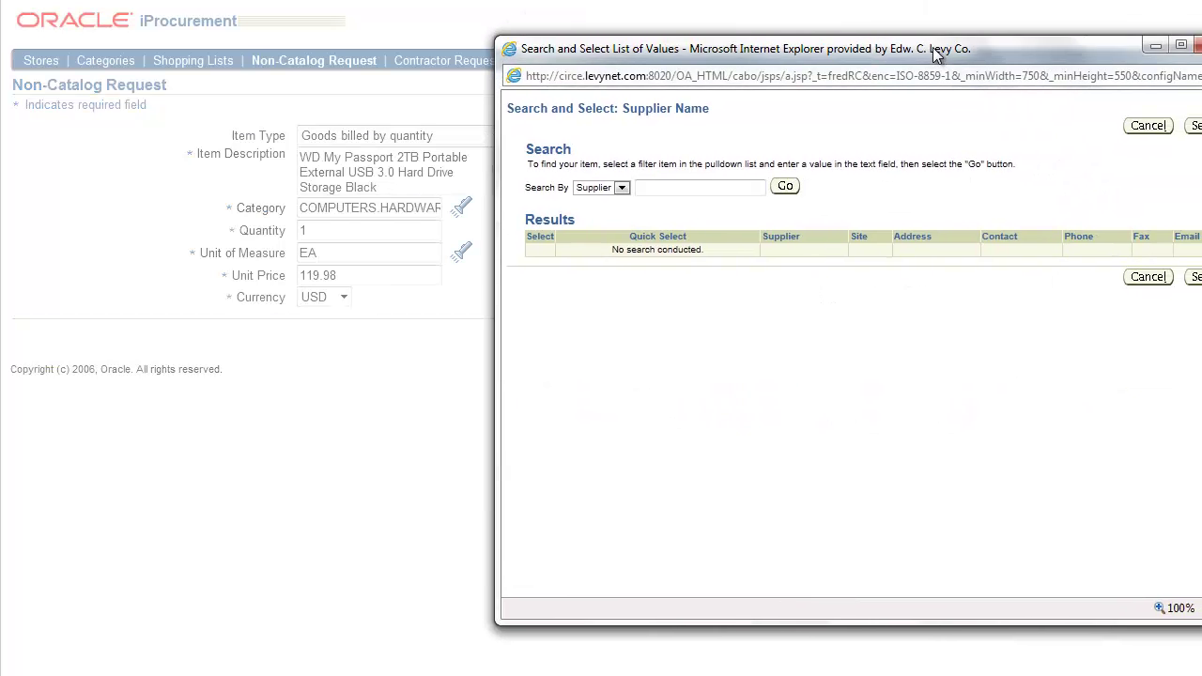
{"action": "left_click_drag", "start_coordinate": [936, 53], "coordinate": [883, 73]}
{"action": "left_click", "coordinate": [648, 206]}
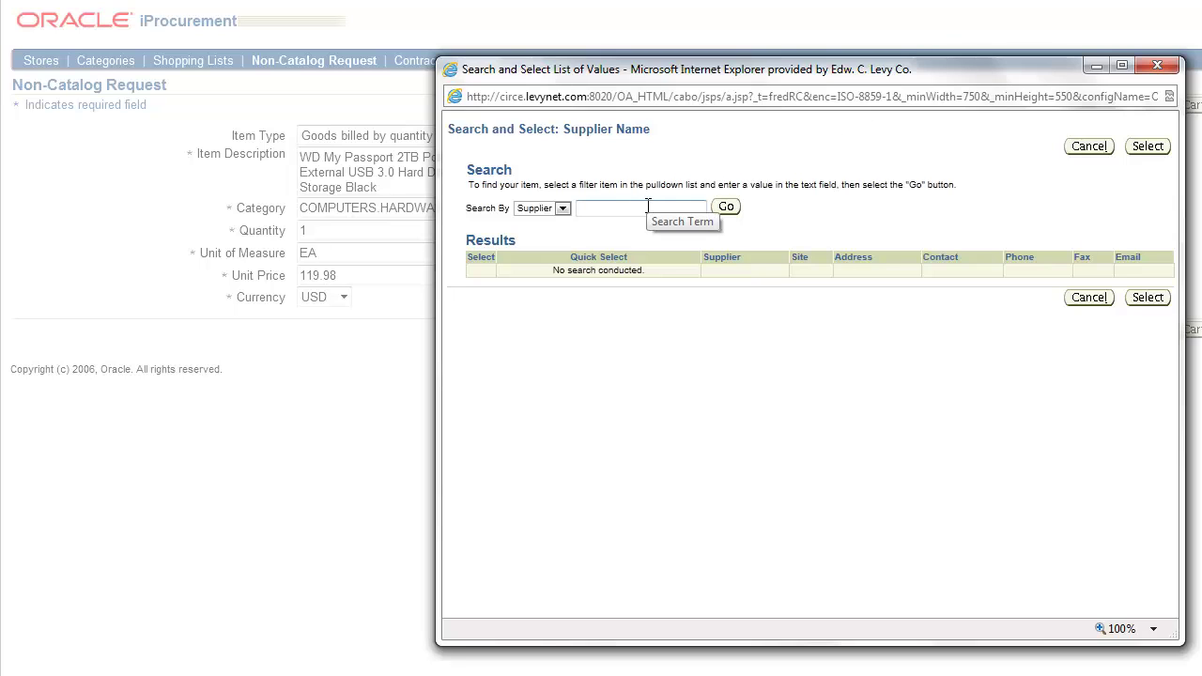
{"action": "type", "text": "amazon"}
{"action": "left_click", "coordinate": [724, 207]}
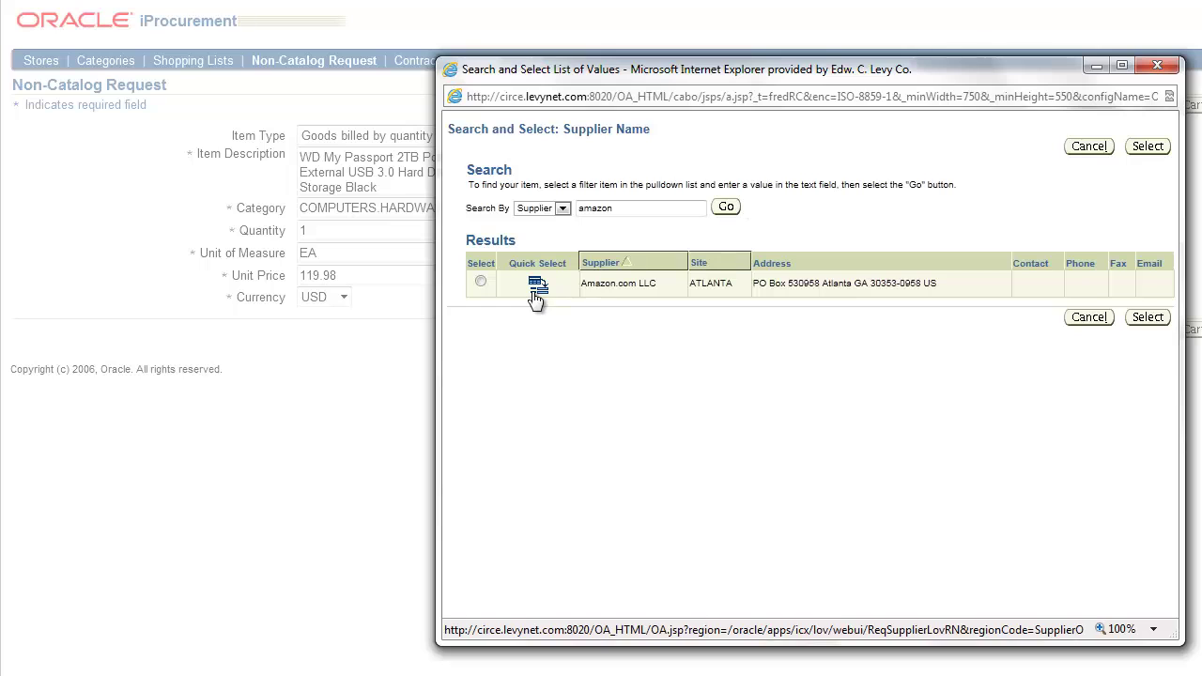
{"action": "left_click", "coordinate": [479, 281]}
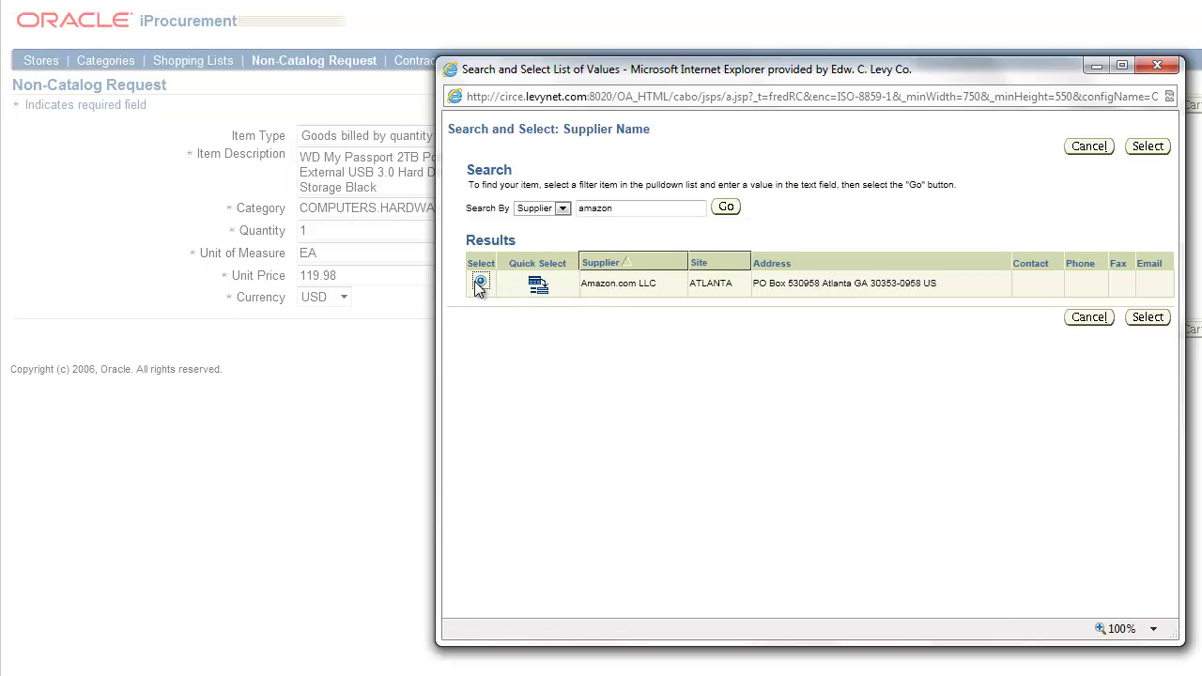
{"action": "left_click", "coordinate": [1147, 318]}
{"action": "left_click", "coordinate": [1148, 316]}
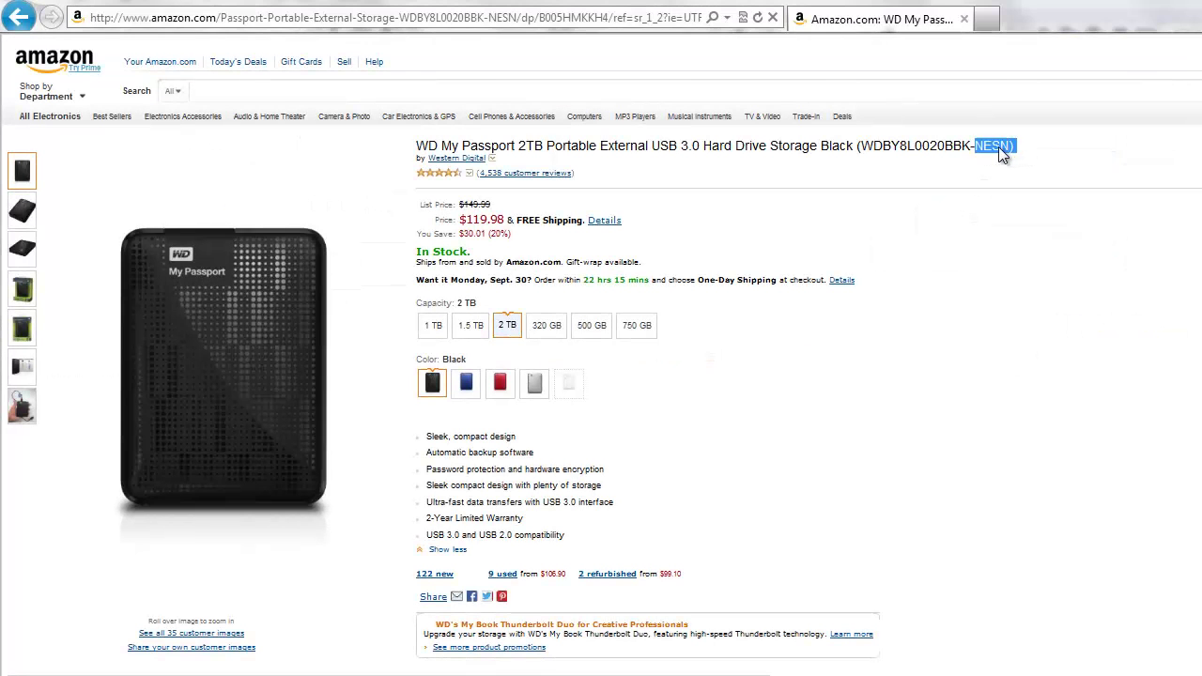
Copy model number WDBY8L0020BBK-NESN from Amazon into the Supplier Item field.
{"action": "left_click_drag", "start_coordinate": [999, 147], "coordinate": [921, 146]}
{"action": "key", "text": "ctrl+c"}
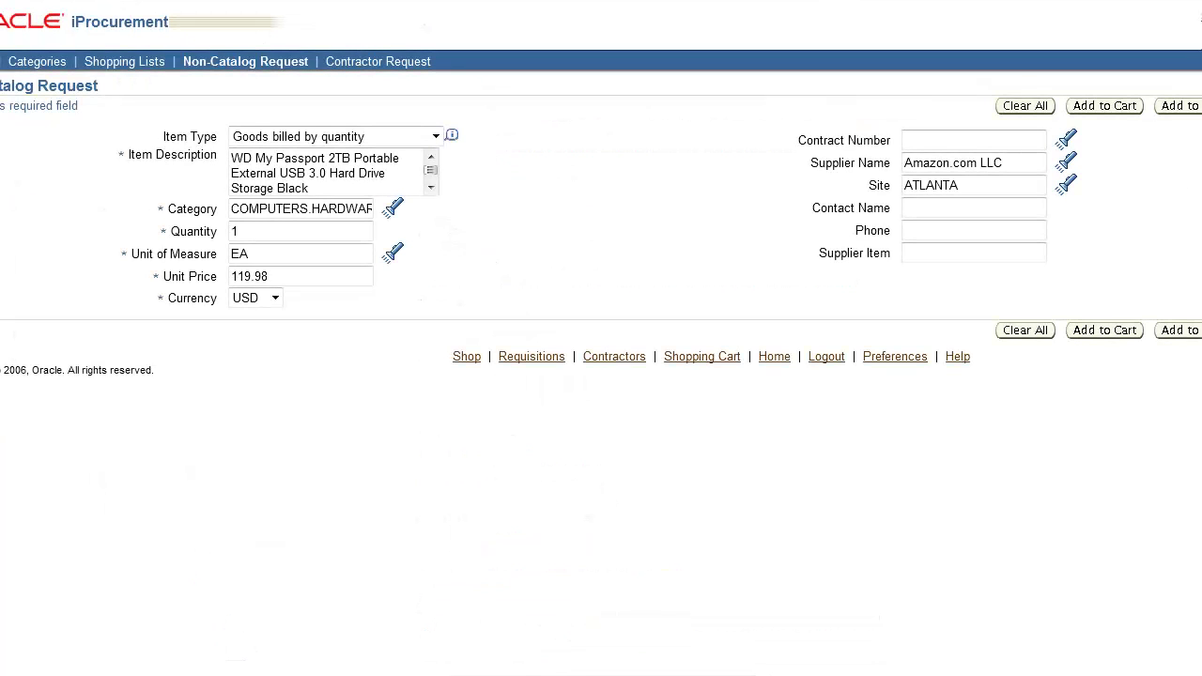
{"action": "left_click", "coordinate": [1017, 253]}
{"action": "key", "text": "ctrl+v"}
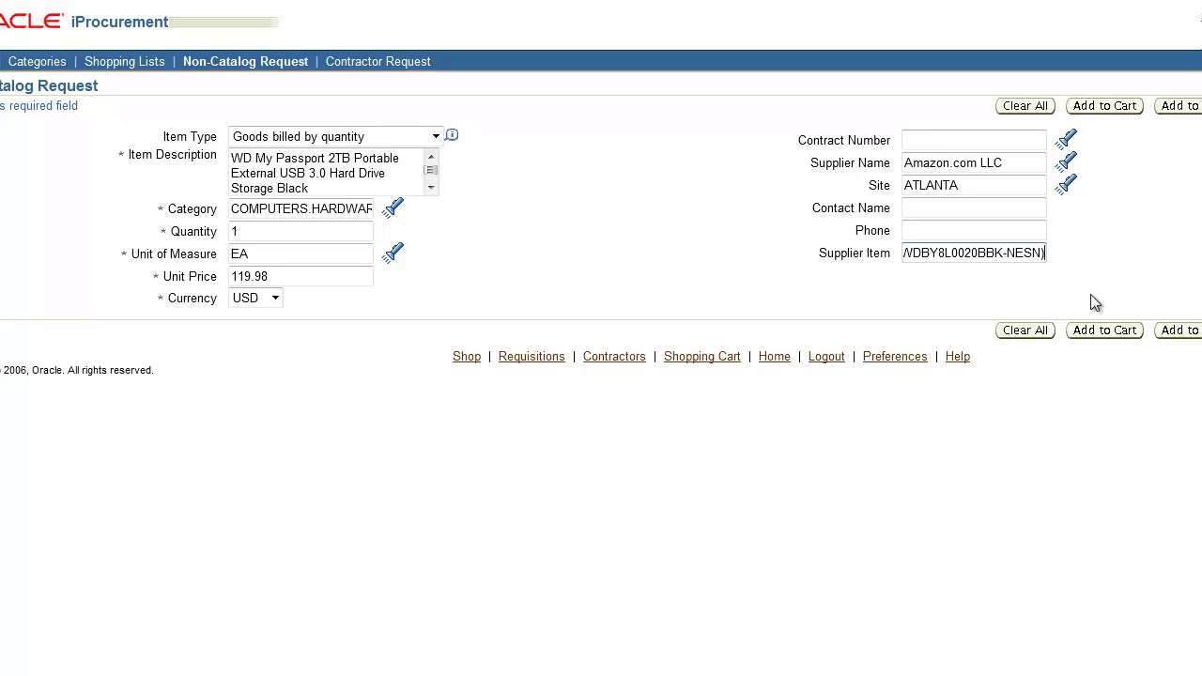
{"action": "left_click", "coordinate": [1105, 331]}
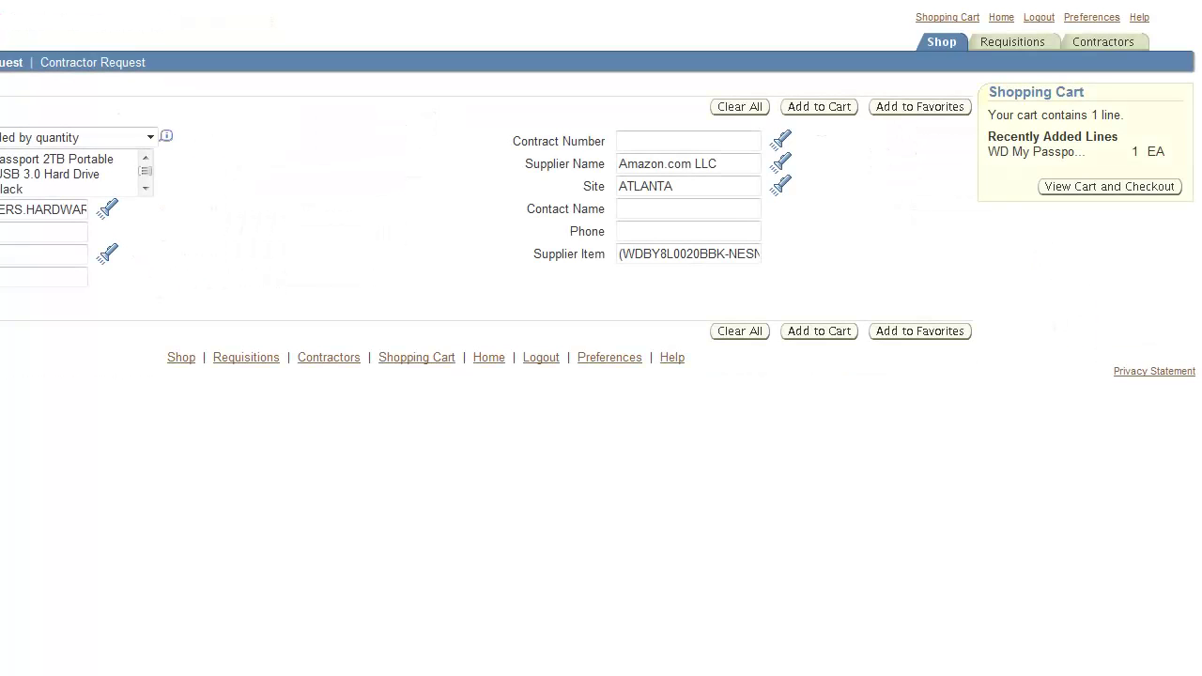